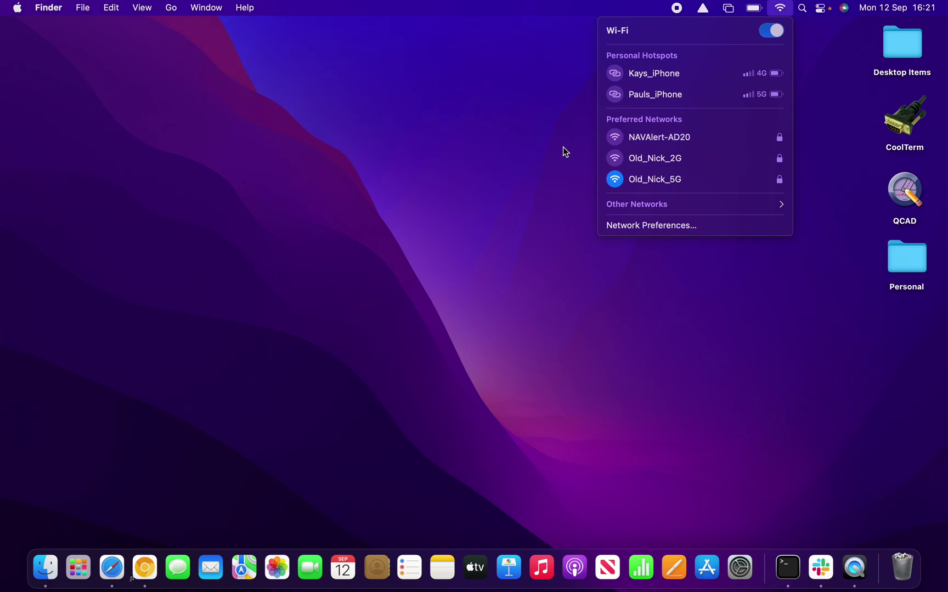
Step: Join the NAVAlert-AD20 Wi-Fi network and launch Safari
click(633, 141)
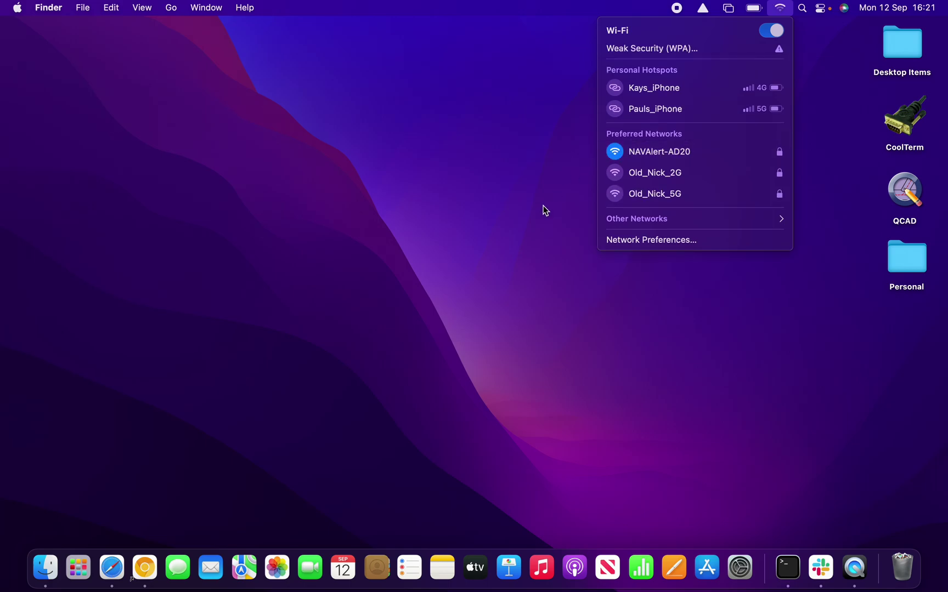
click(117, 568)
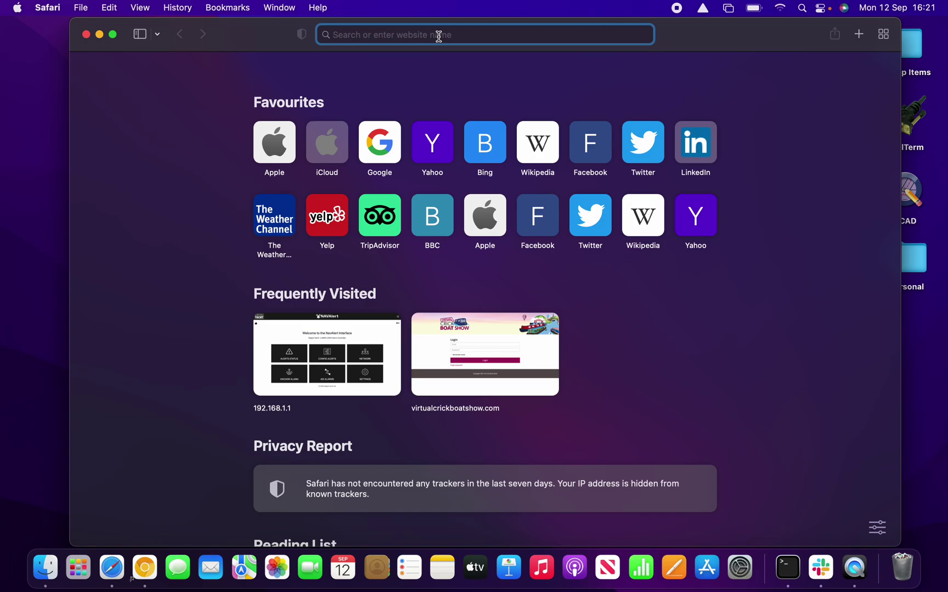
text(http://192.168.1.1)
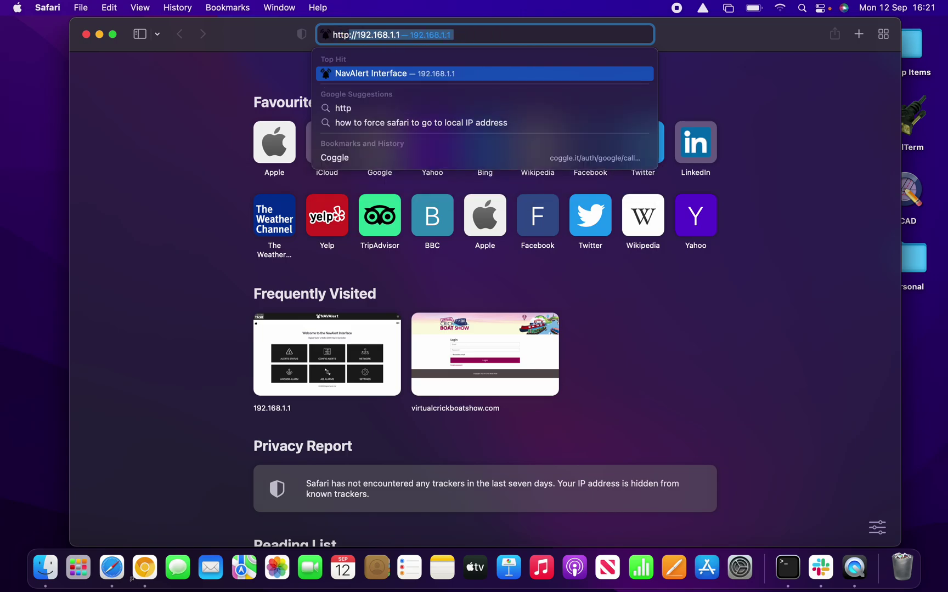
text(:/)
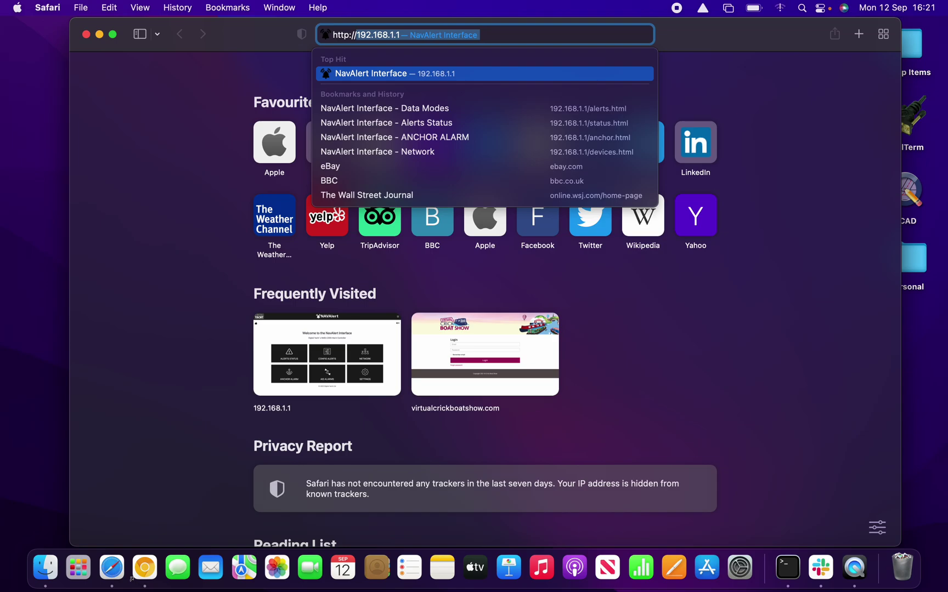
key(Return)
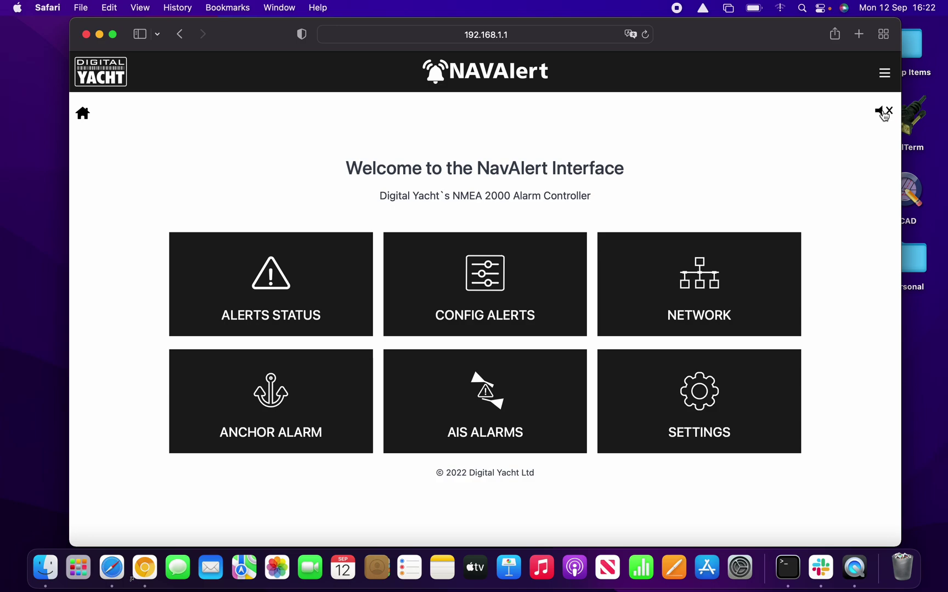
click(886, 77)
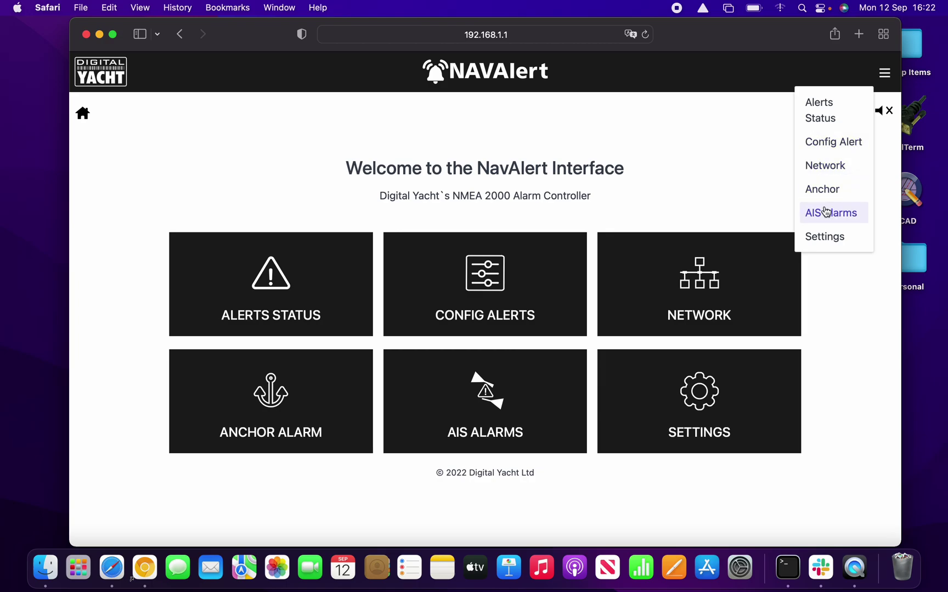
click(658, 143)
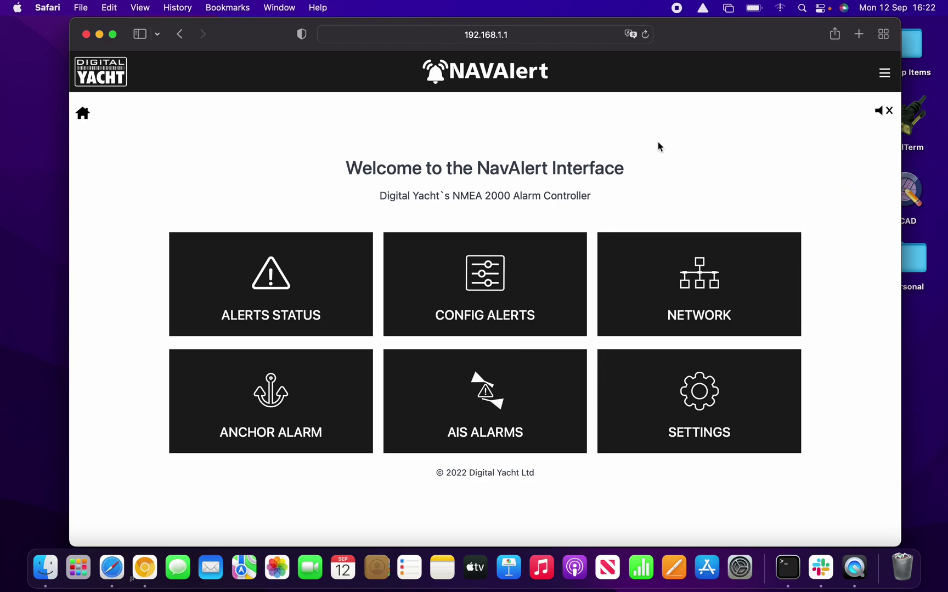
click(515, 289)
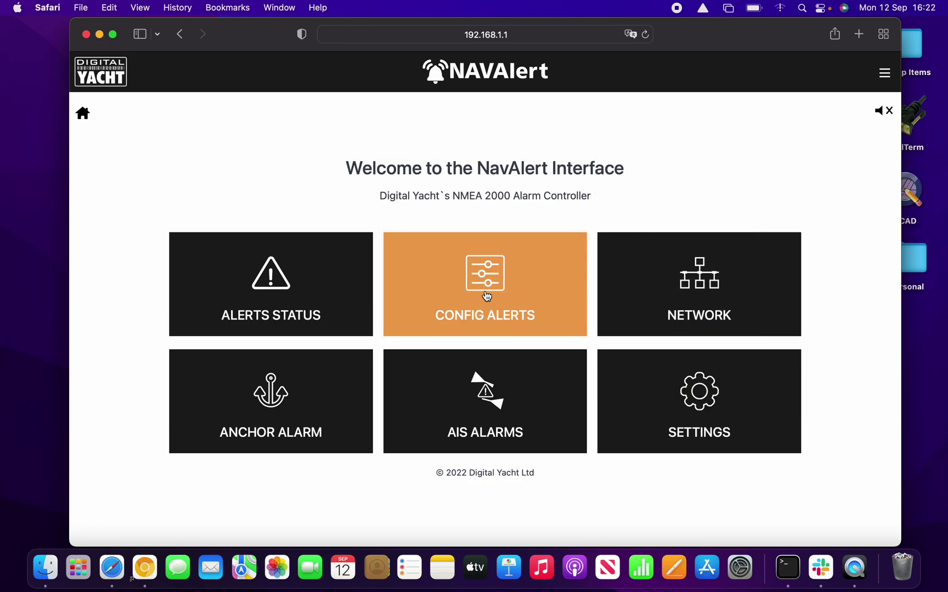
Step: Open Config Alerts from the home page and start adding a new alert
click(487, 296)
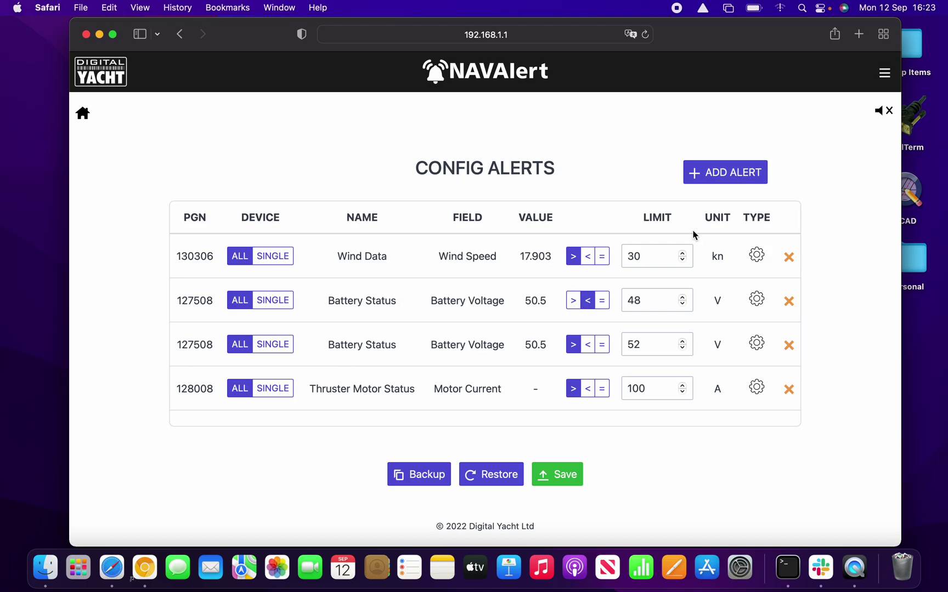
click(739, 173)
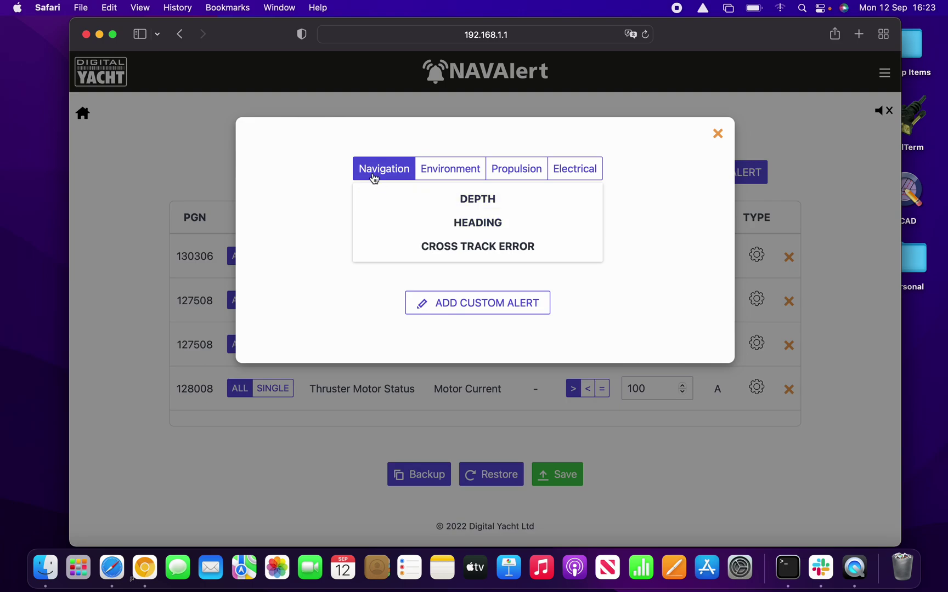
Step: Browse the Environment, Propulsion and Electrical preset alerts, then return to the Navigation presets
click(443, 177)
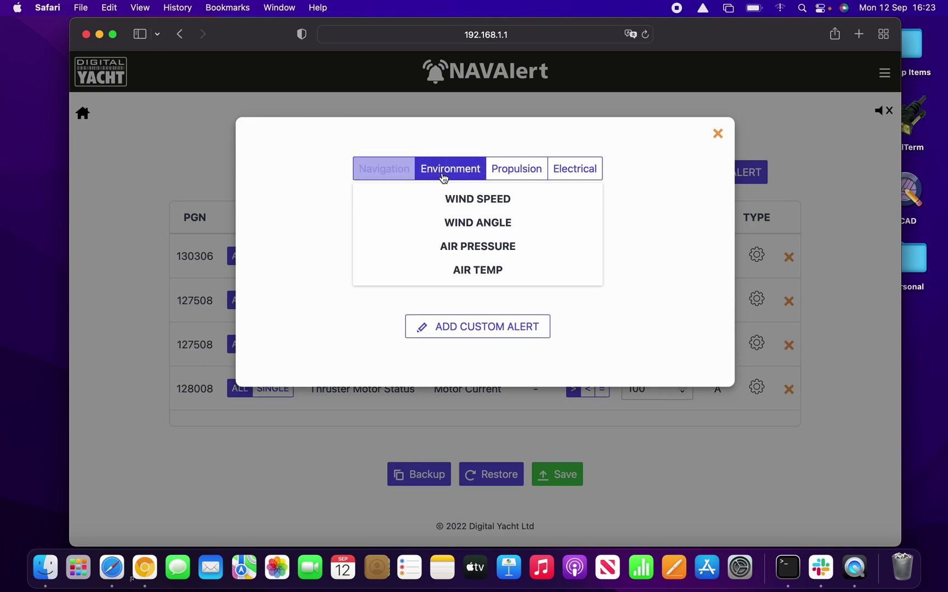
click(510, 181)
click(568, 179)
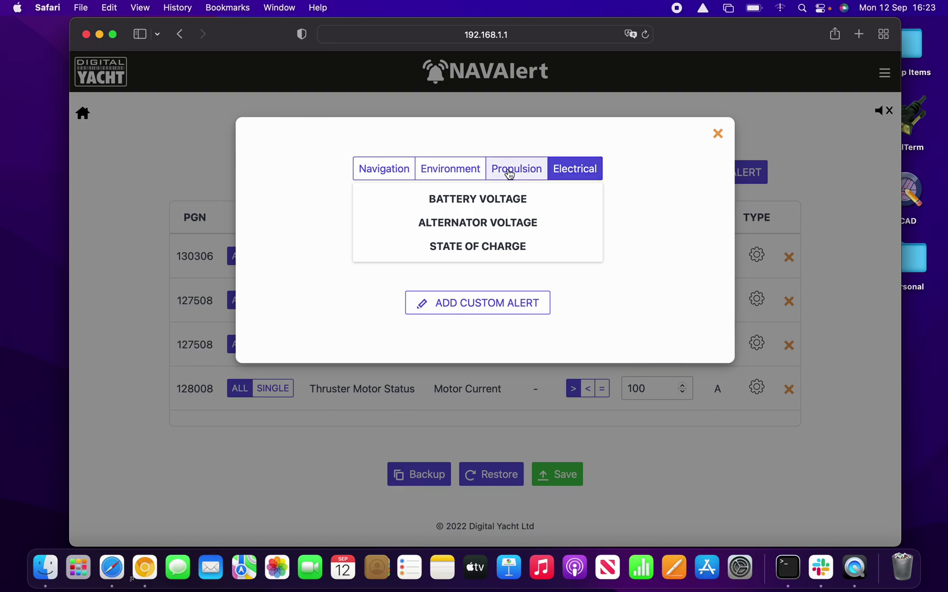
click(369, 169)
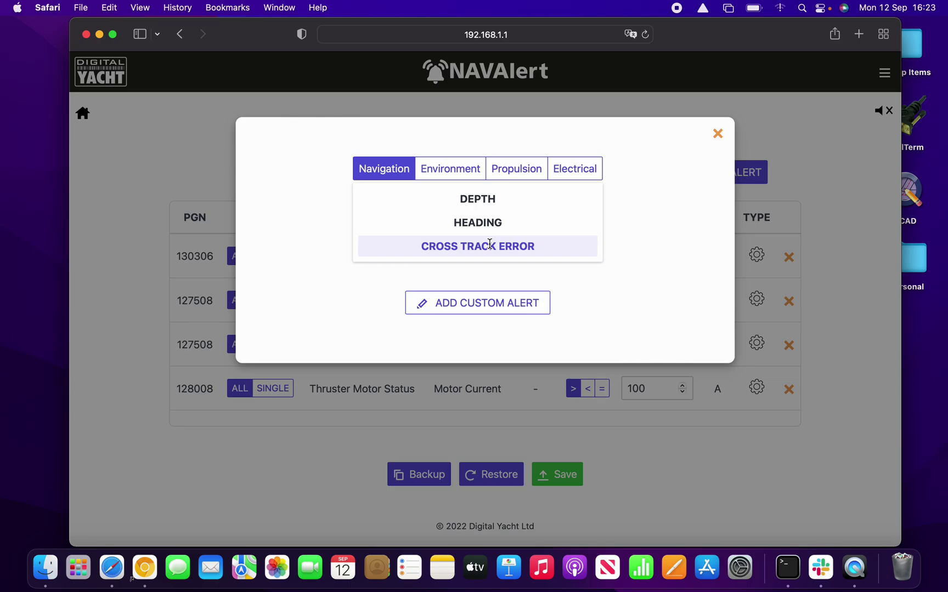
Step: Start a custom alert and pick PGN 128267 Water Depth from the Available PGN's list
click(489, 313)
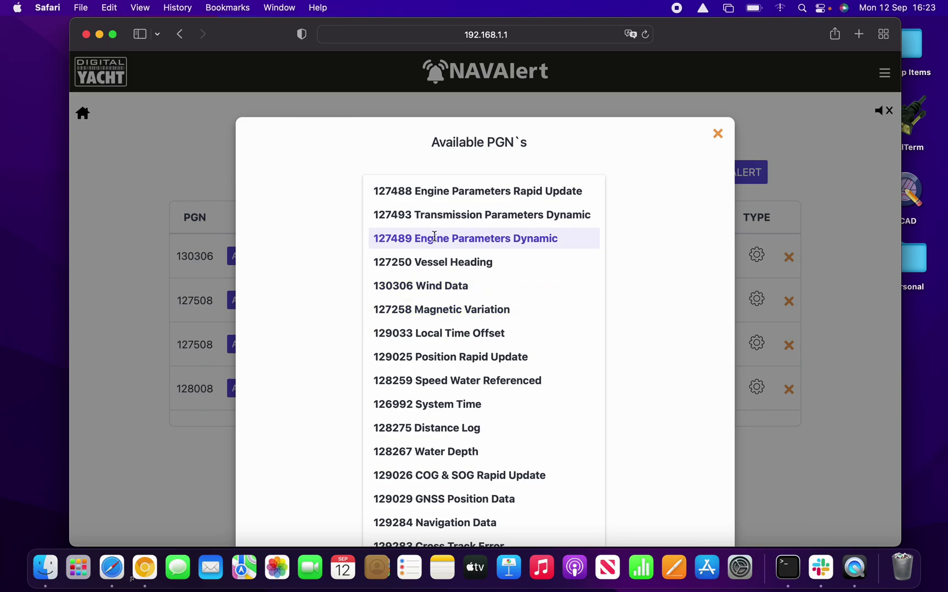
scroll(434, 241, down, 5)
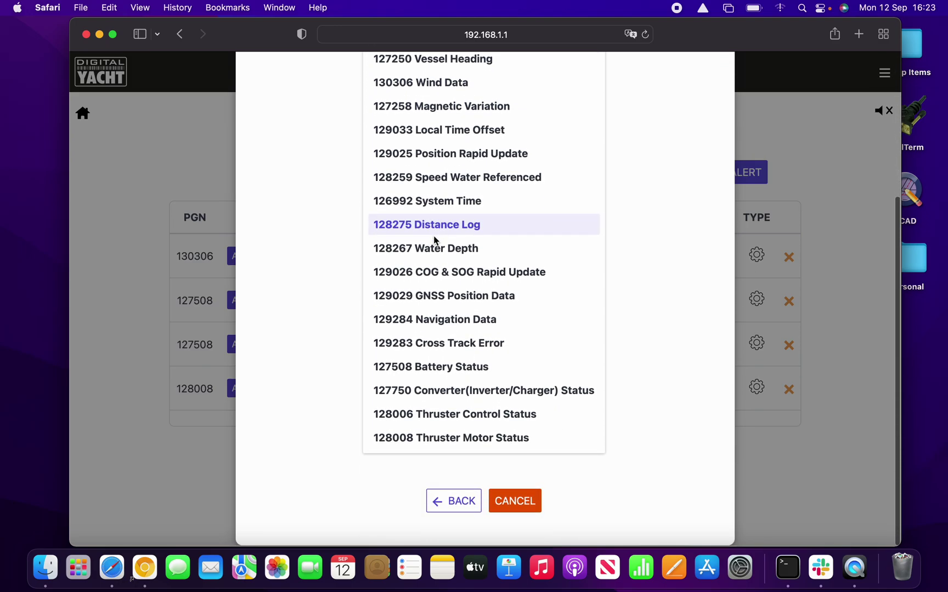
scroll(435, 239, up, 5)
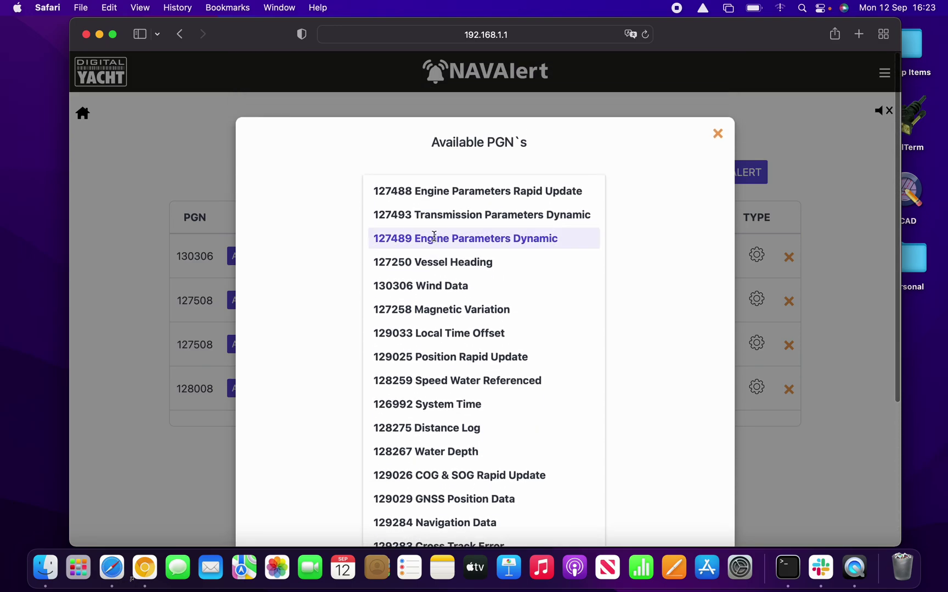
scroll(435, 236, down, 4)
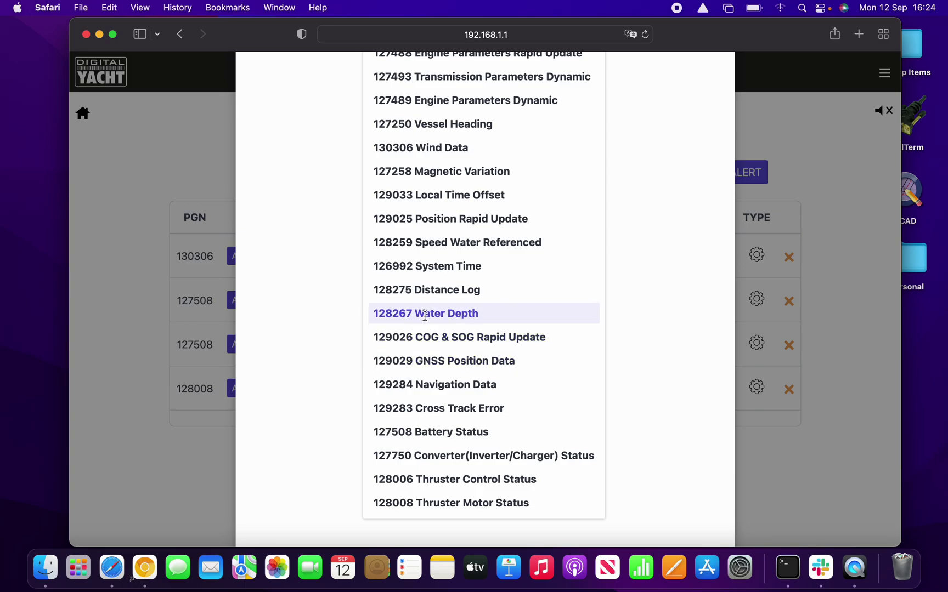
scroll(437, 186, up, 2)
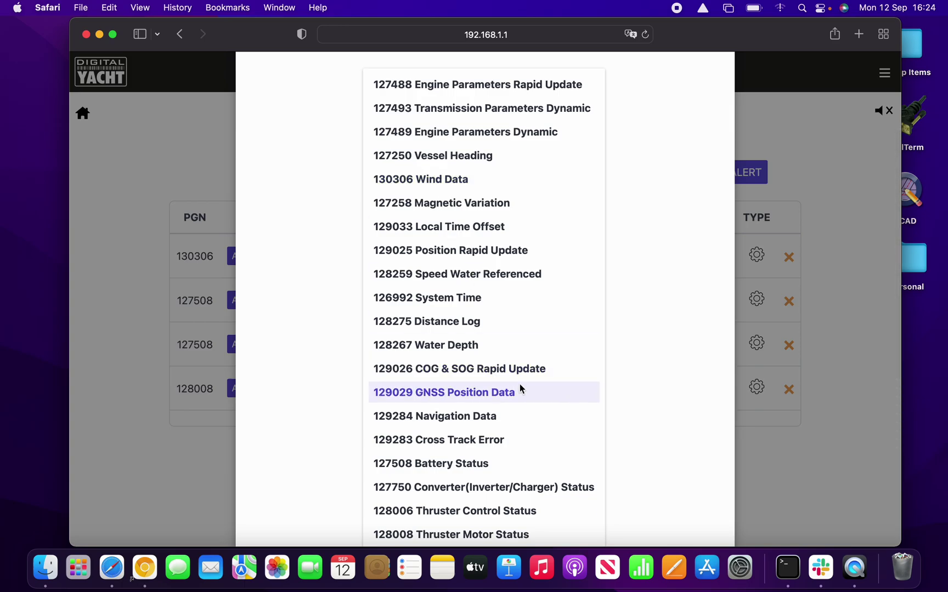
click(448, 345)
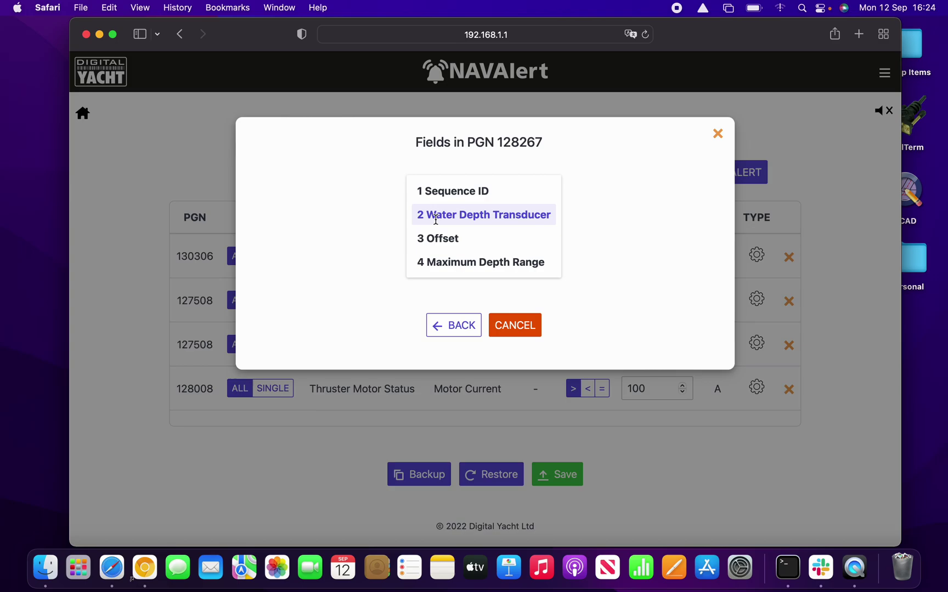
Step: Alert on the Water Depth Transducer field and start raising the alarm duration
click(515, 215)
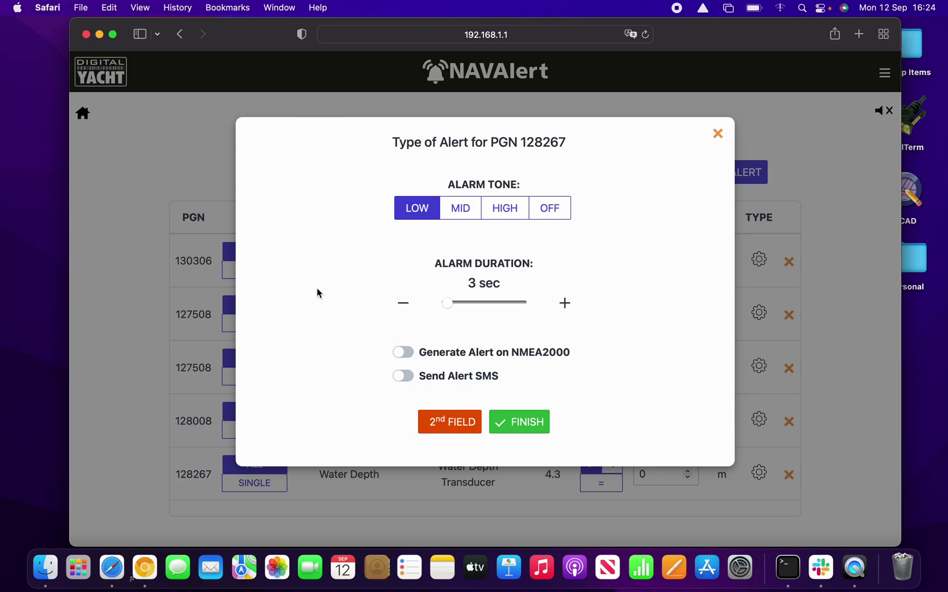
click(566, 306)
Step: Raise the alarm duration to 10 sec and enable Generate Alert on NMEA2000
click(565, 305)
click(565, 305)
click(566, 306)
click(565, 305)
click(565, 306)
click(565, 306)
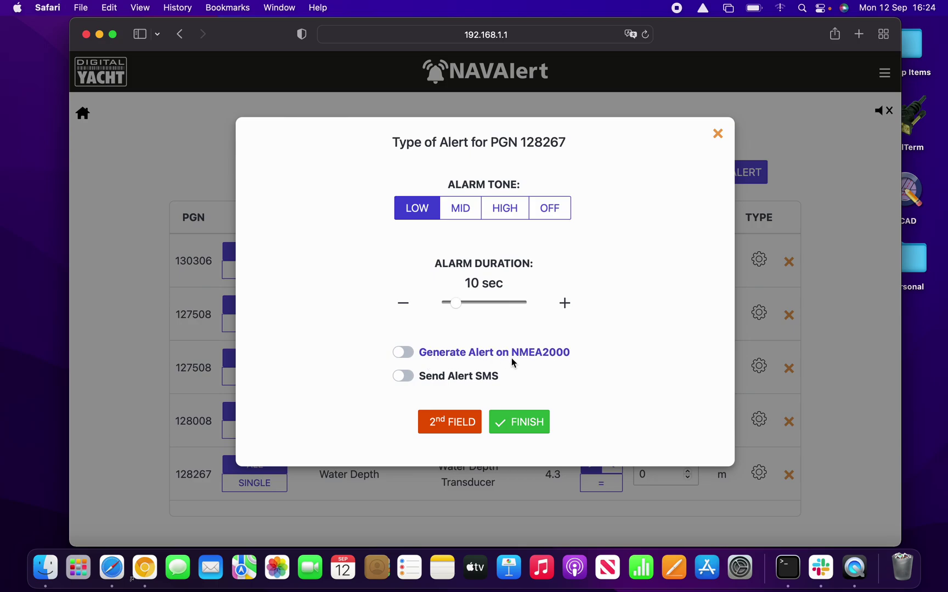
click(404, 353)
Step: Turn on Send Alert SMS for the PGN 128267 Water Depth alert
click(413, 385)
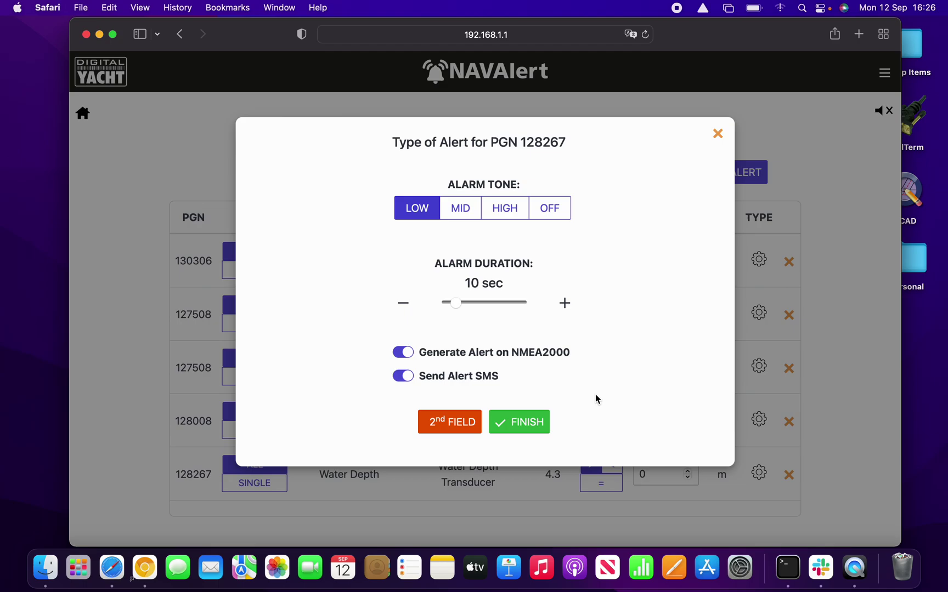
Step: Finish the Water Depth alert, set it to fire below a limit of 4, and save Config Alerts
click(527, 424)
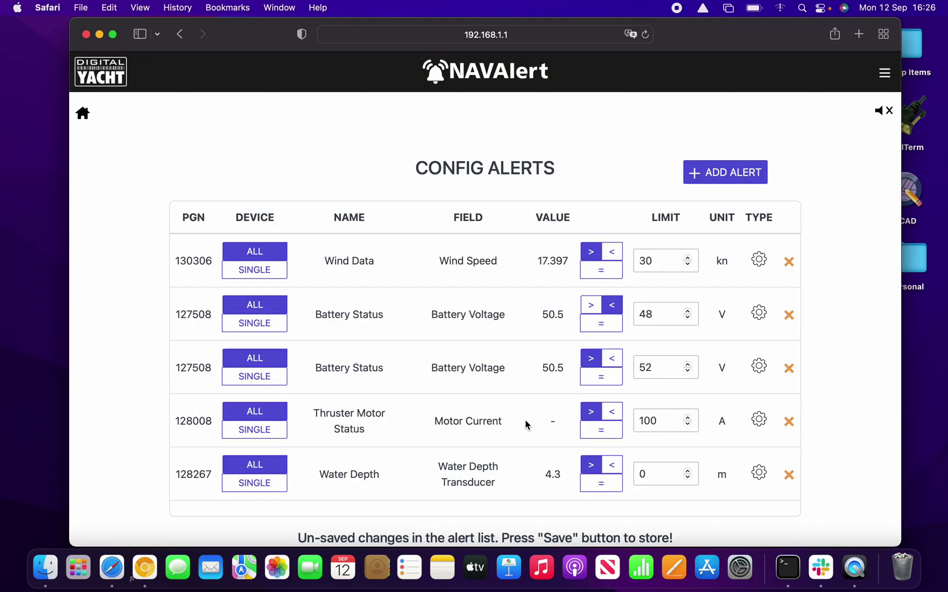
scroll(379, 343, down, 5)
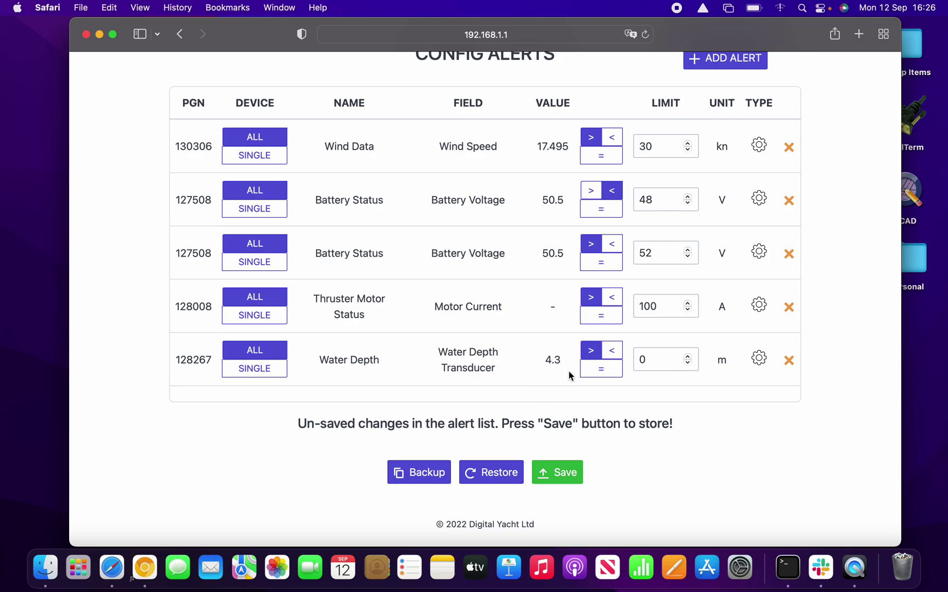
click(614, 353)
click(653, 363)
key(BackSpace)
text(4)
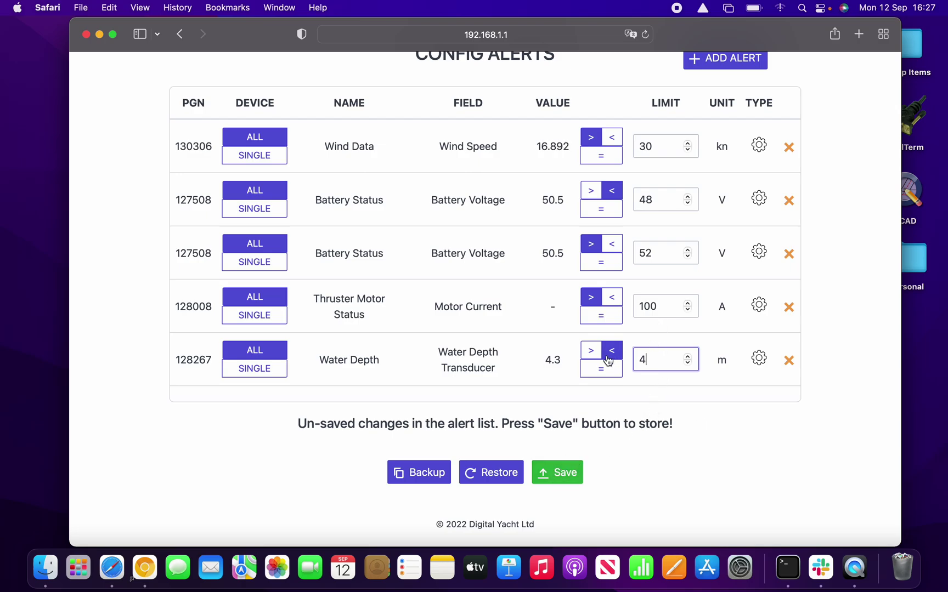
click(551, 478)
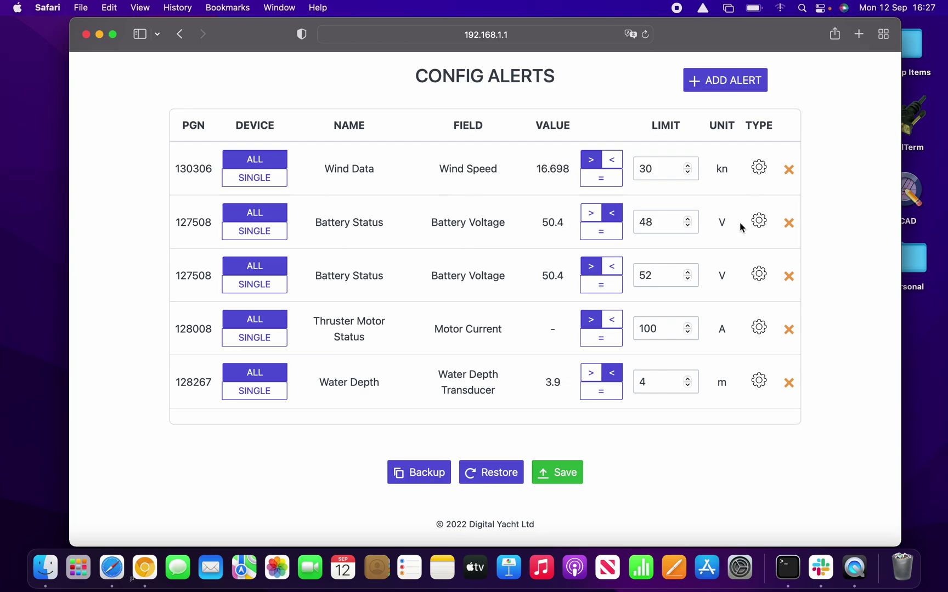
scroll(741, 252, up, 3)
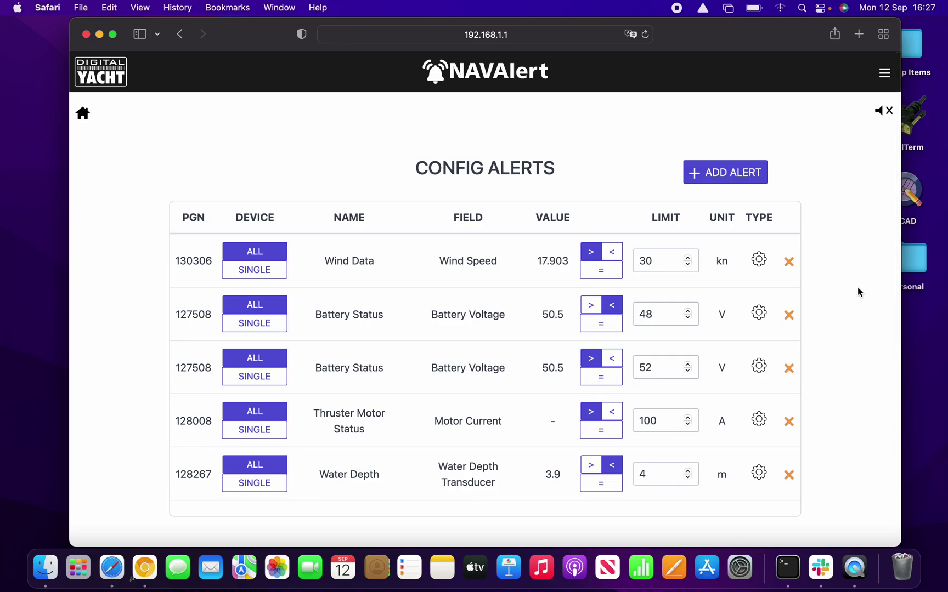
scroll(858, 287, down, 3)
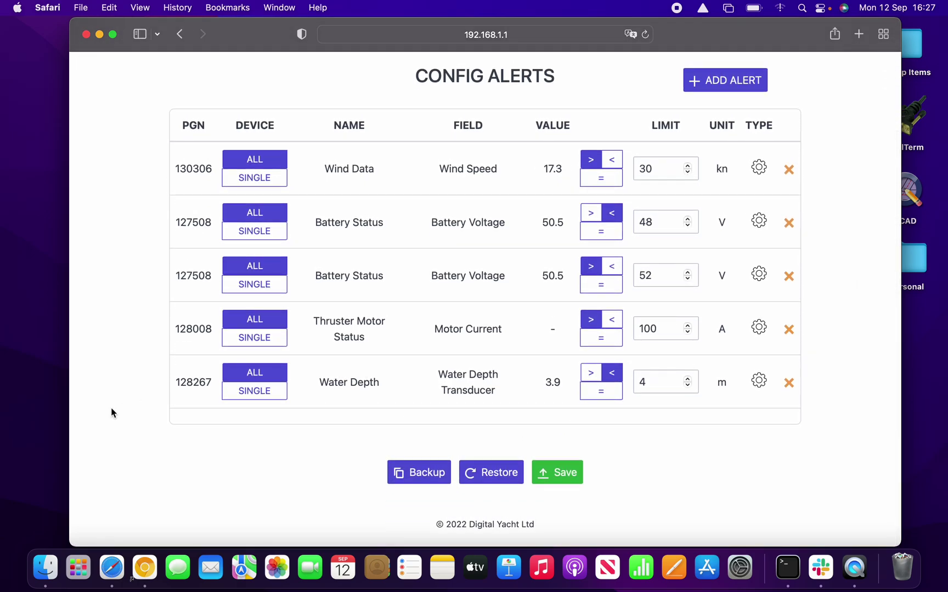
scroll(107, 146, up, 2)
scroll(105, 144, up, 1)
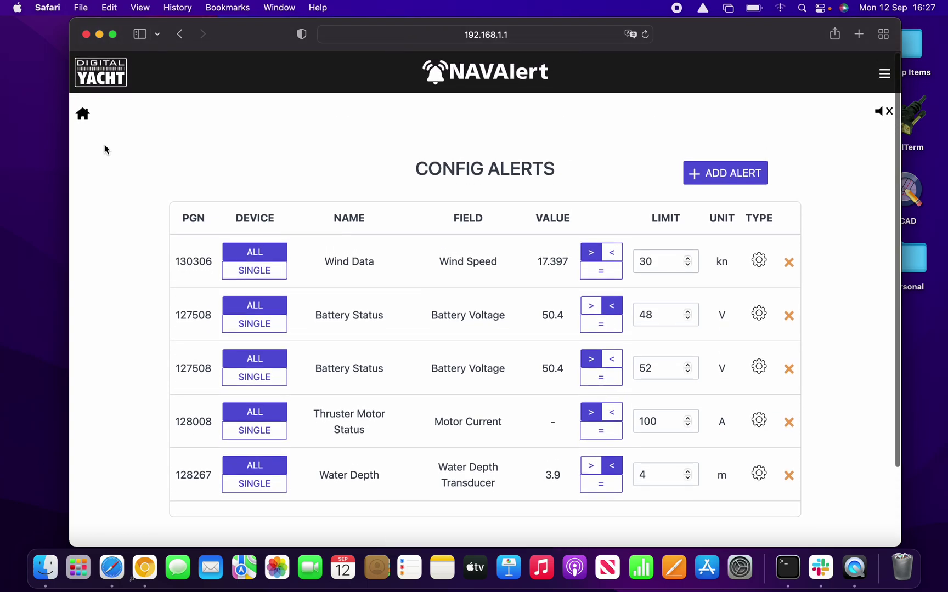
Step: Acknowledge the Custom Alert 128267 row on Alerts Status, then return to the home page
click(85, 115)
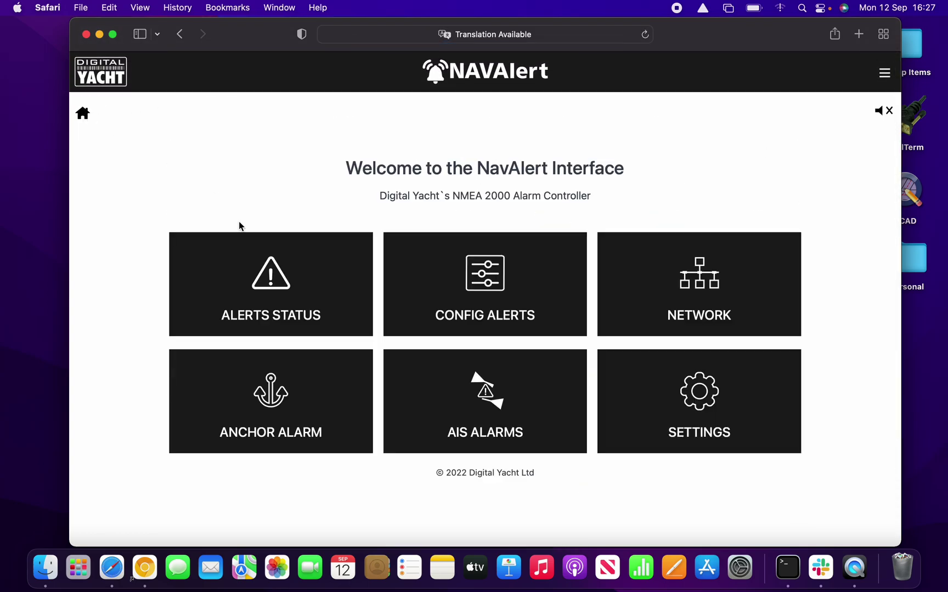
click(285, 310)
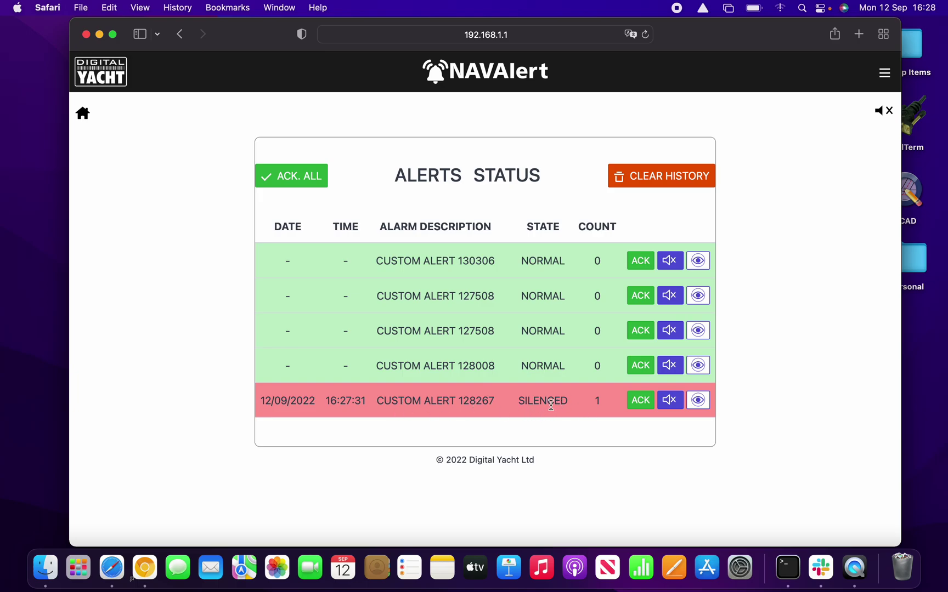
click(641, 402)
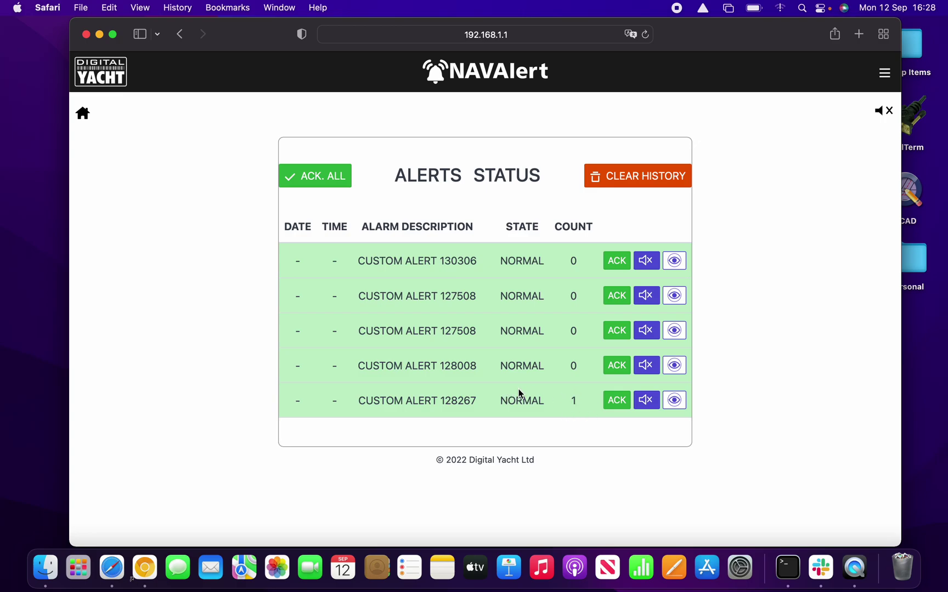
click(82, 115)
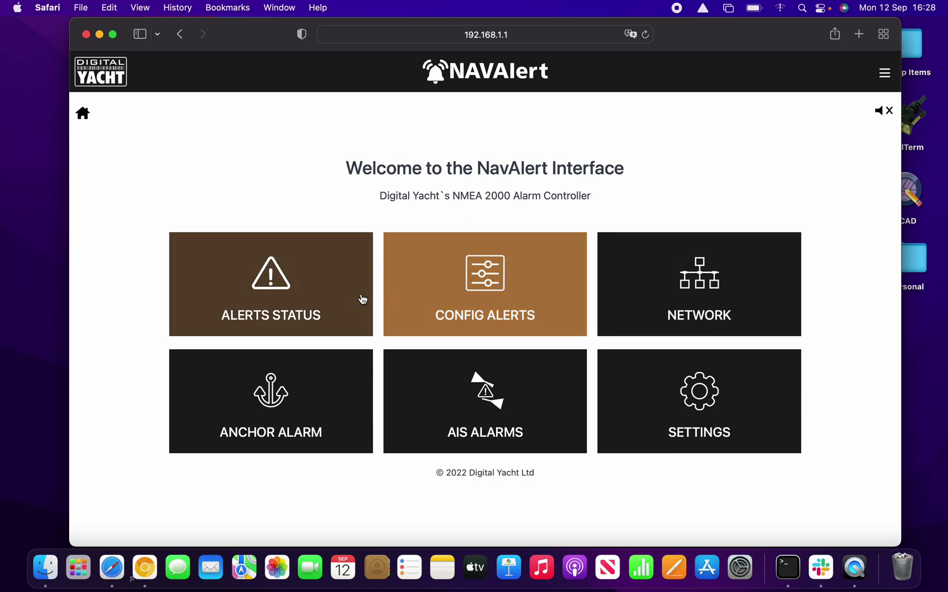
Step: Bring up the Anchor Alarm Configuration showing Chain/Rope Factor 3, 0 m offset, Low tone, 5 s
click(262, 413)
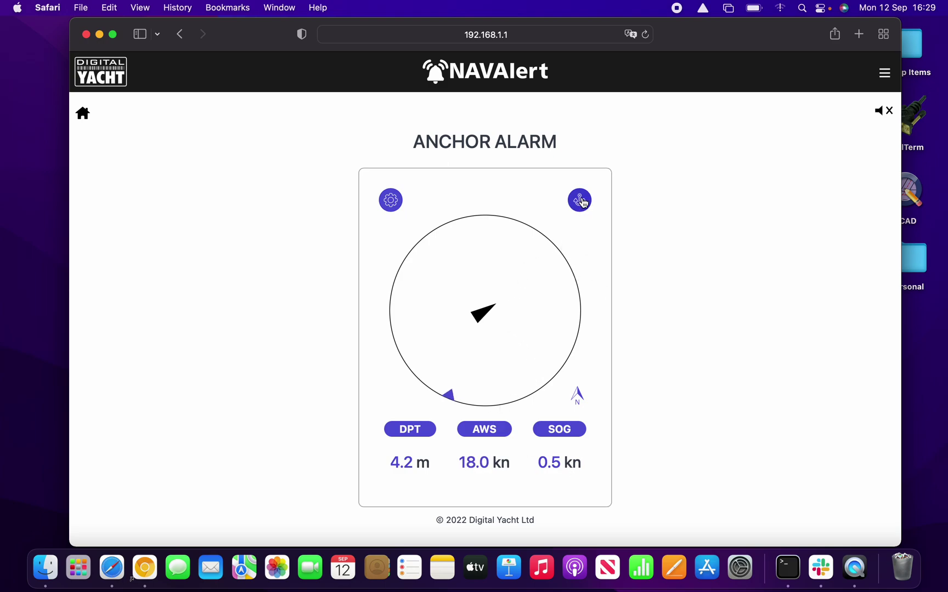
click(395, 203)
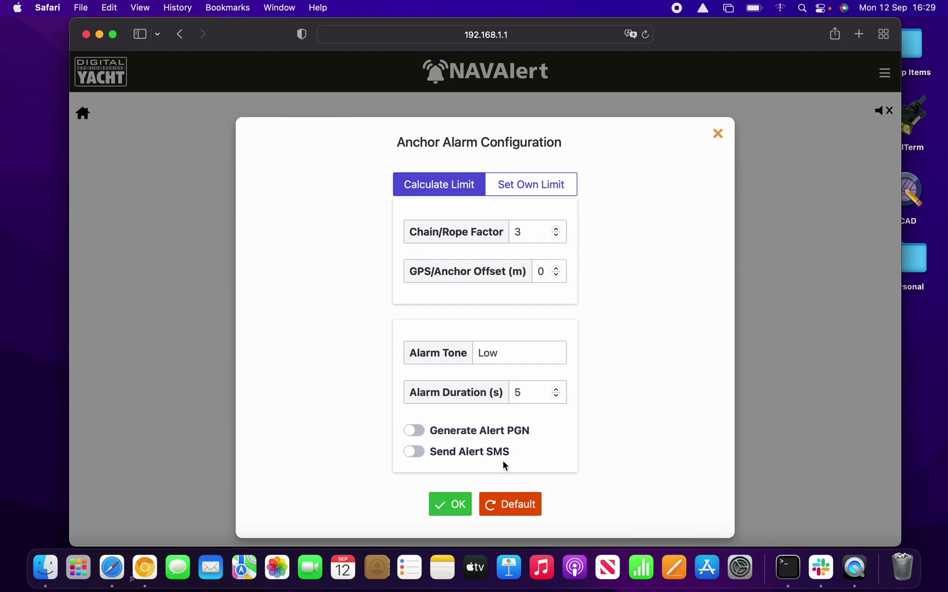
Step: Accept the anchor settings and arm the 12 m anchor watch circle until it reads ACTIVE, then go home
click(453, 507)
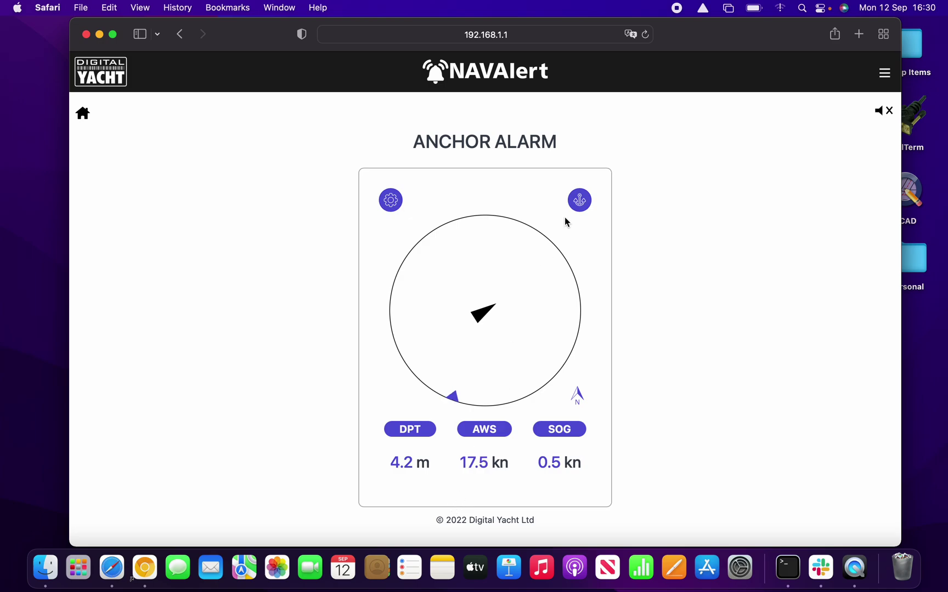
click(579, 201)
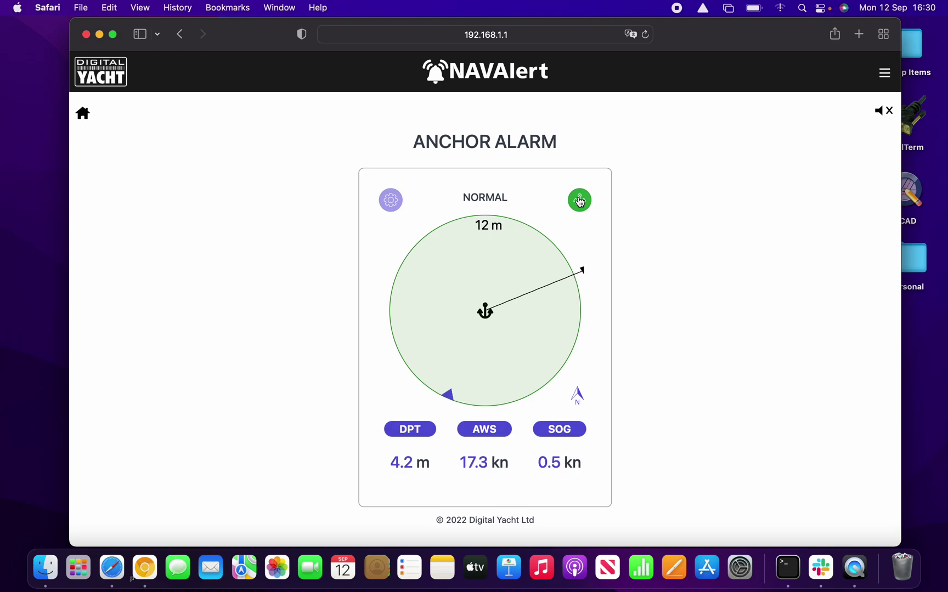
click(579, 202)
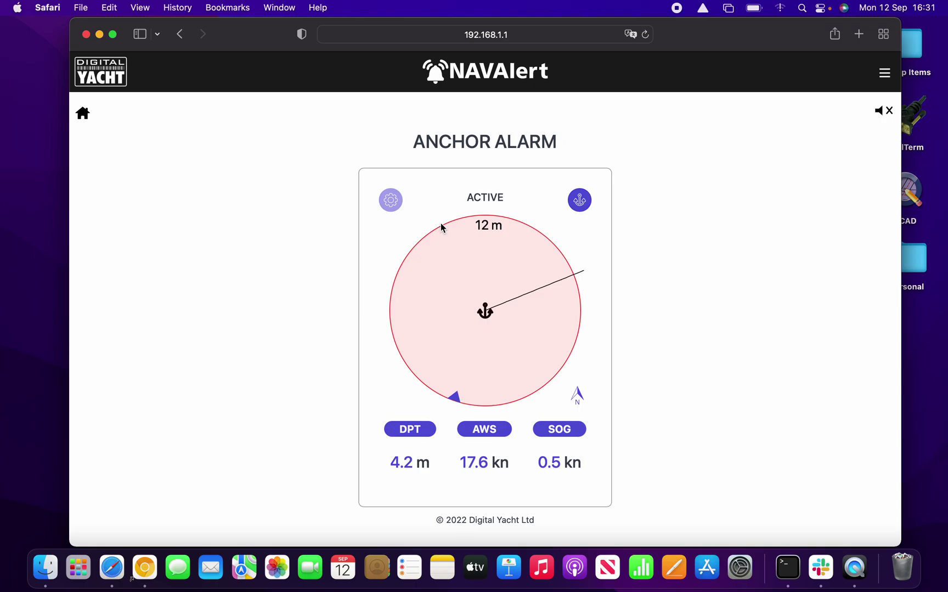
click(84, 117)
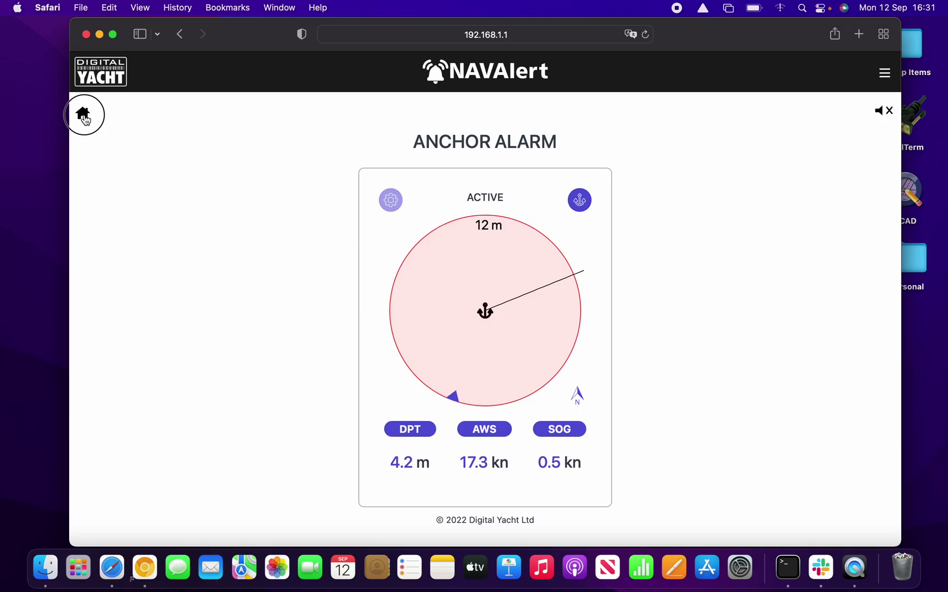
Step: Acknowledge the ANCHOR ALARM row on Alerts Status so it shows ACK'D, then return home
click(267, 280)
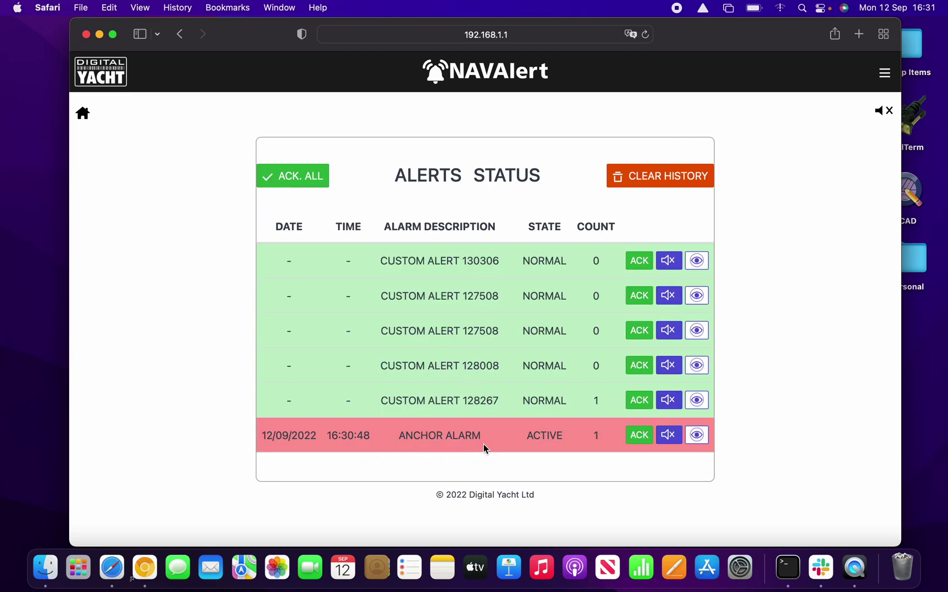
click(639, 436)
click(86, 115)
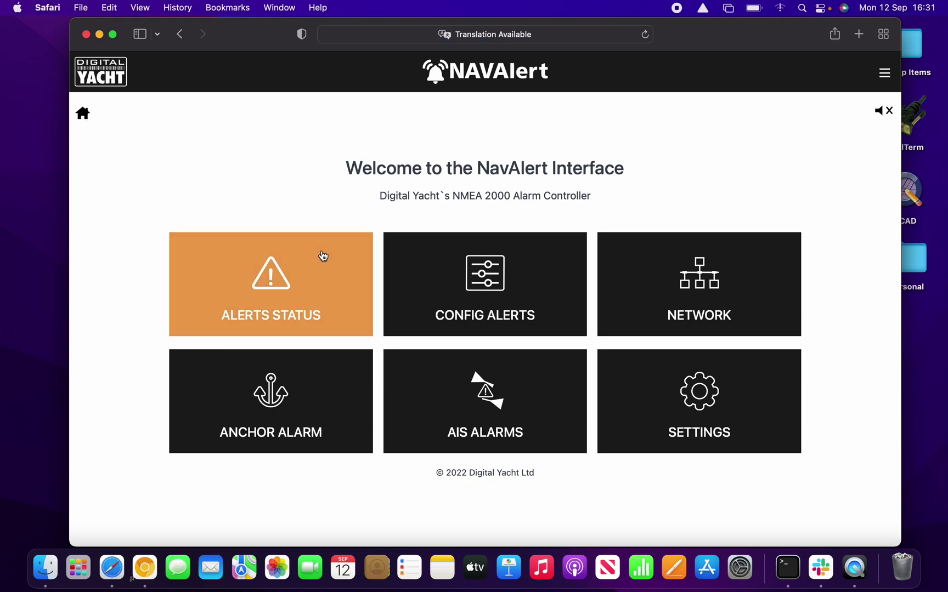
Step: Arm the AIS alarm at 1.5 NMi, CPA 1 NMi, TCPA 5 min, reporting 3 alarms
click(481, 422)
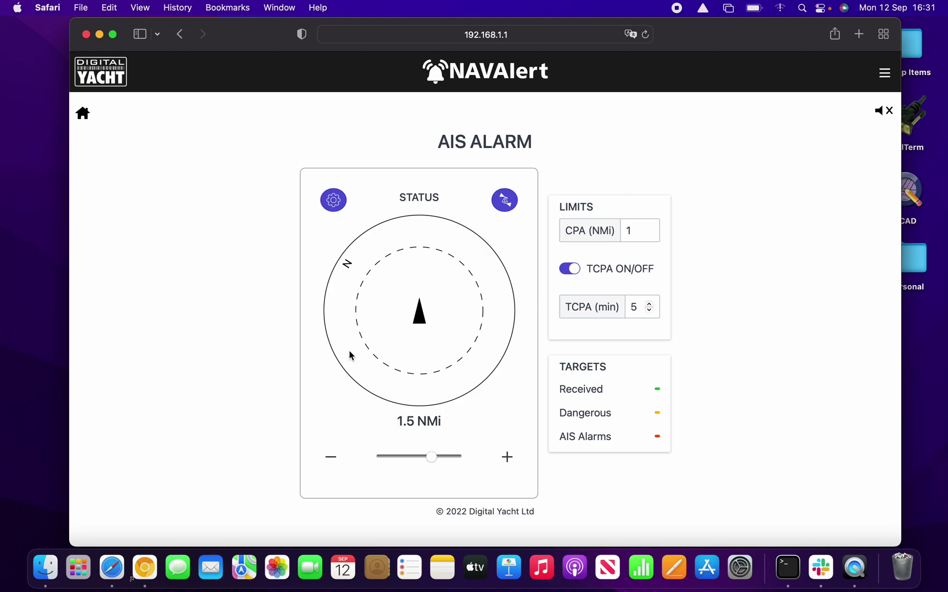
click(505, 201)
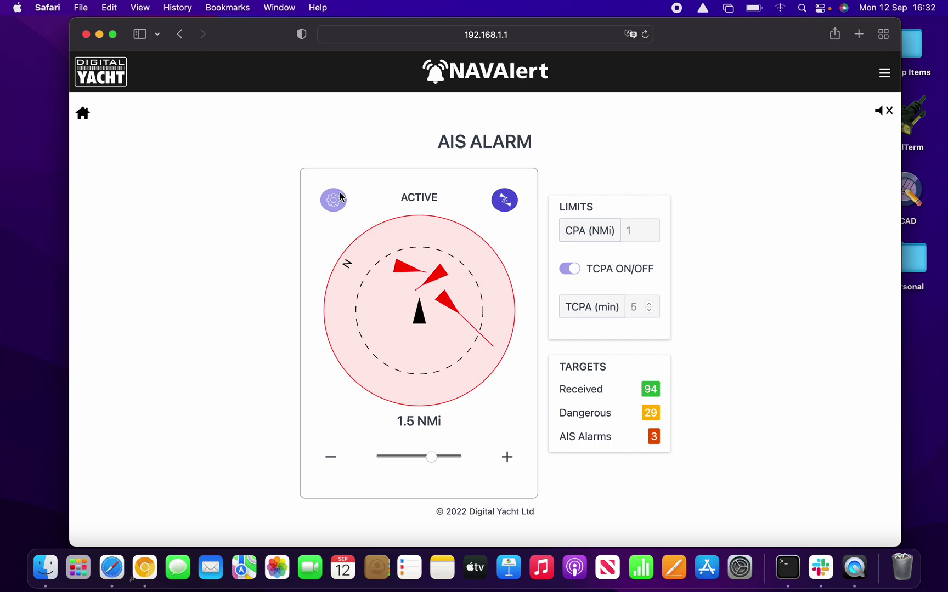
click(83, 116)
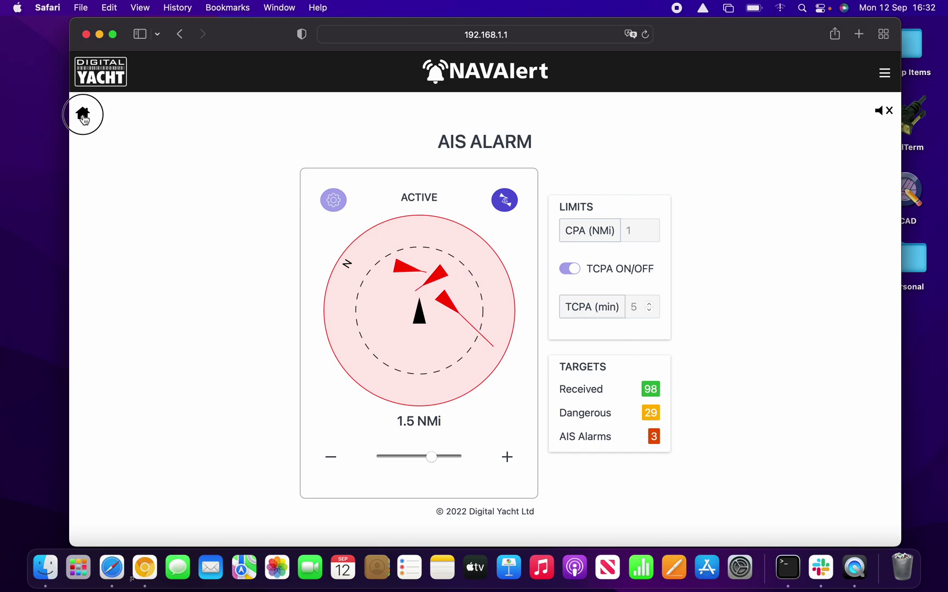